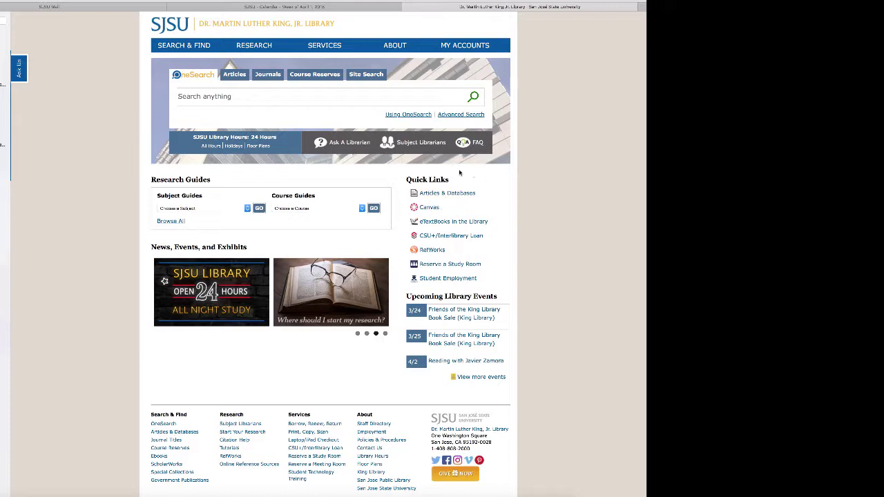
# - Open the Articles & Databases A-Z list from the SJSU King Library homepage
pyautogui.click(432, 197)
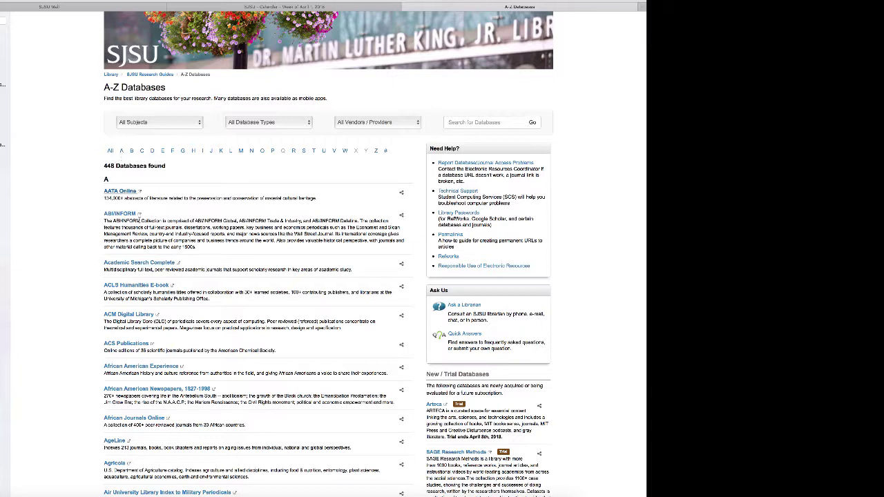
# - Open Academic Search Complete from the A-Z Databases list to reach EBSCOhost Advanced Search
pyautogui.click(141, 263)
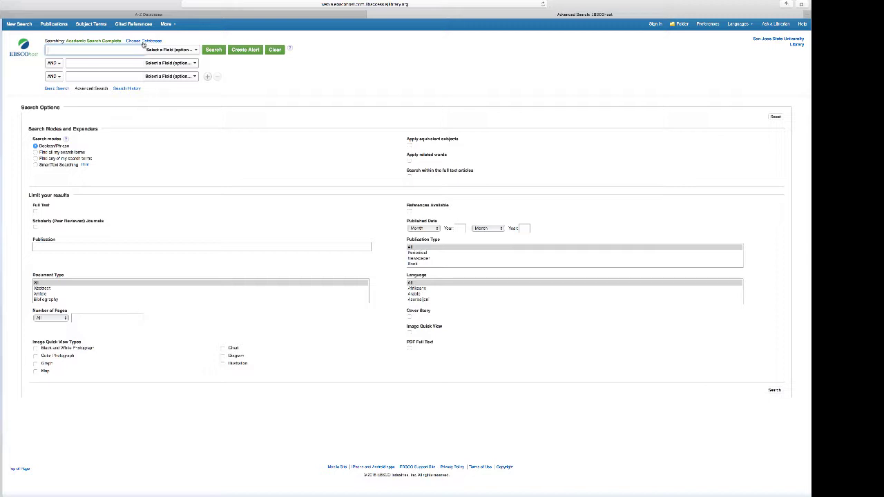
# - Add PsycARTICLES, PsycEXTRA, PsycINFO and SPORTDiscus with Full Text to the searched databases
pyautogui.click(143, 43)
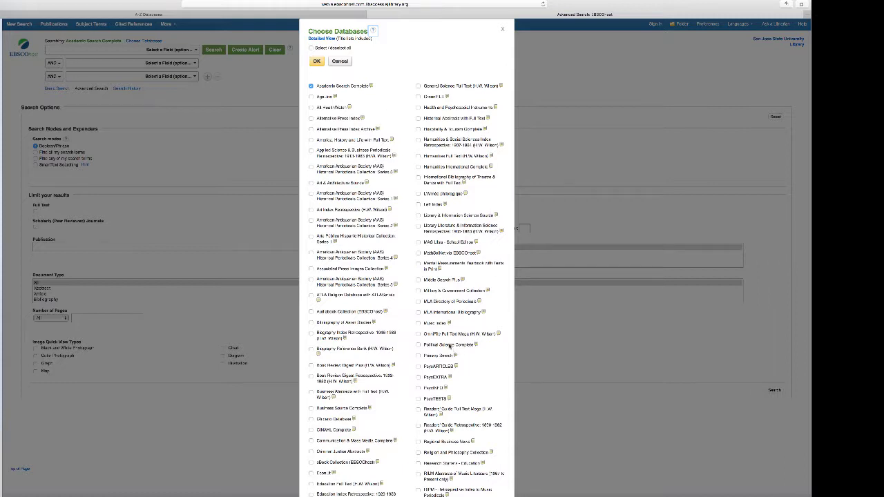
pyautogui.click(417, 367)
pyautogui.click(418, 377)
pyautogui.scroll(-4, 442, 436)
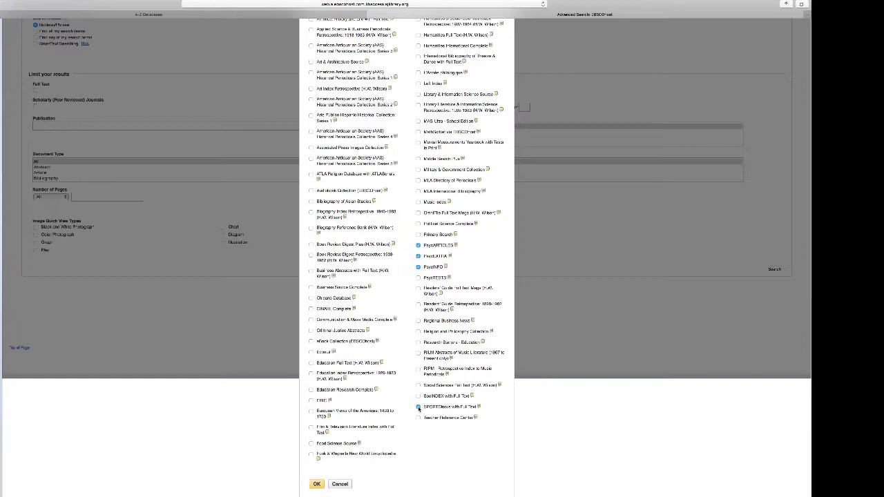
pyautogui.click(418, 408)
pyautogui.scroll(2, 359, 395)
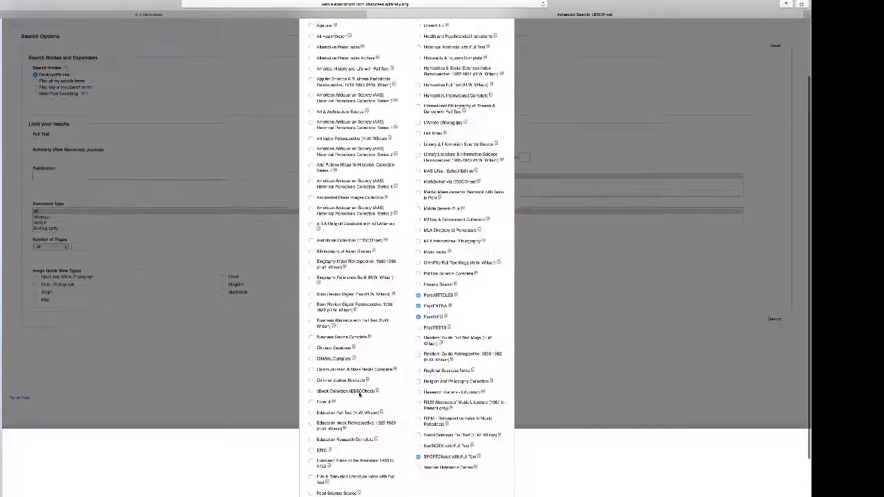
pyautogui.scroll(2, 359, 394)
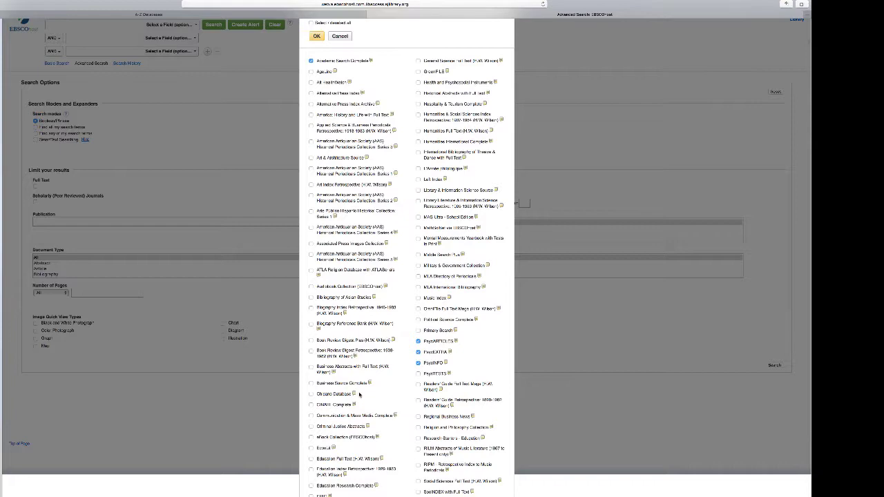
pyautogui.scroll(-4, 359, 394)
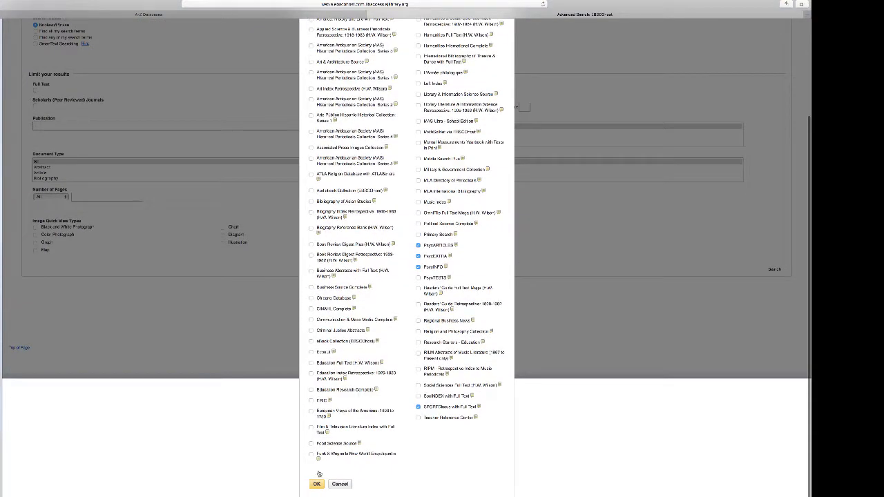
pyautogui.click(317, 484)
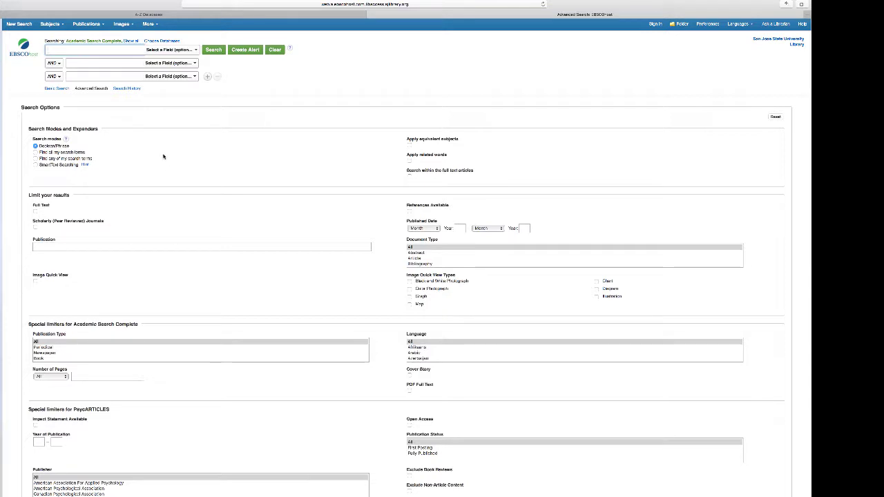
# - Review the searched-databases list, then enter 'Open Skills' in the first search field
pyautogui.click(134, 40)
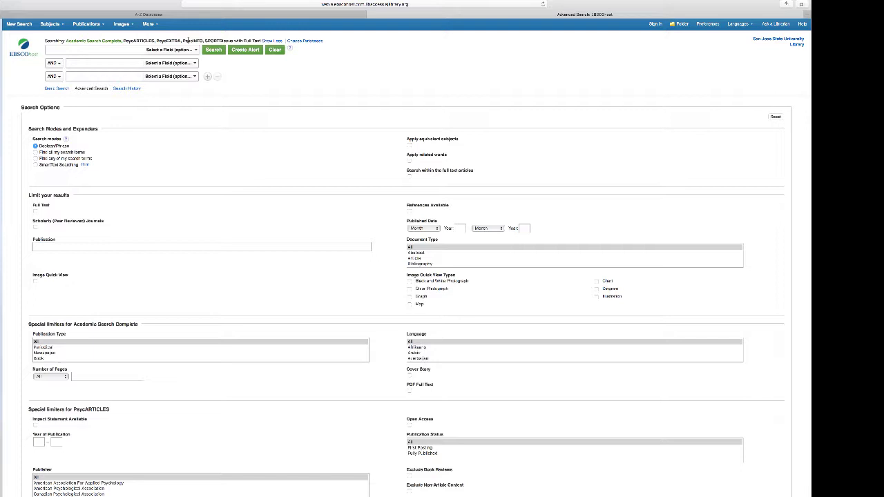
pyautogui.click(274, 41)
pyautogui.click(78, 50)
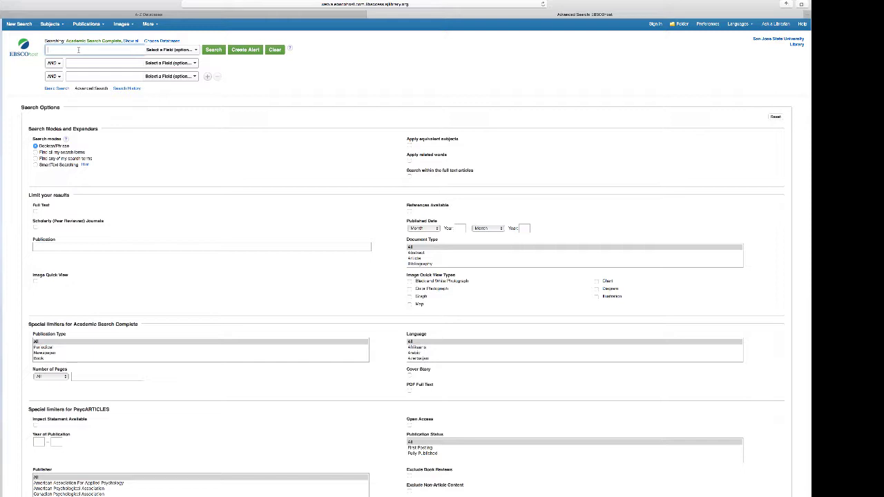
pyautogui.write('Open Skills')
# - Run the 'Open Skills' search and browse the first page of the 191 results
pyautogui.click(213, 52)
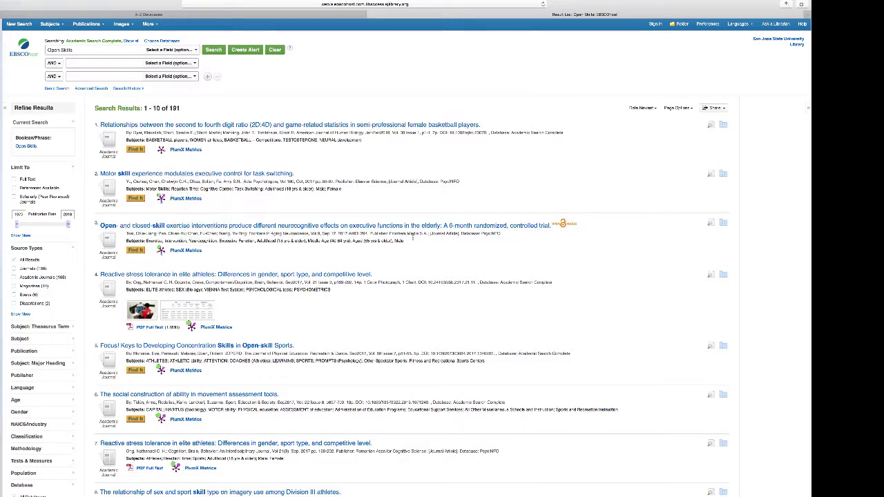
pyautogui.moveTo(191, 325)
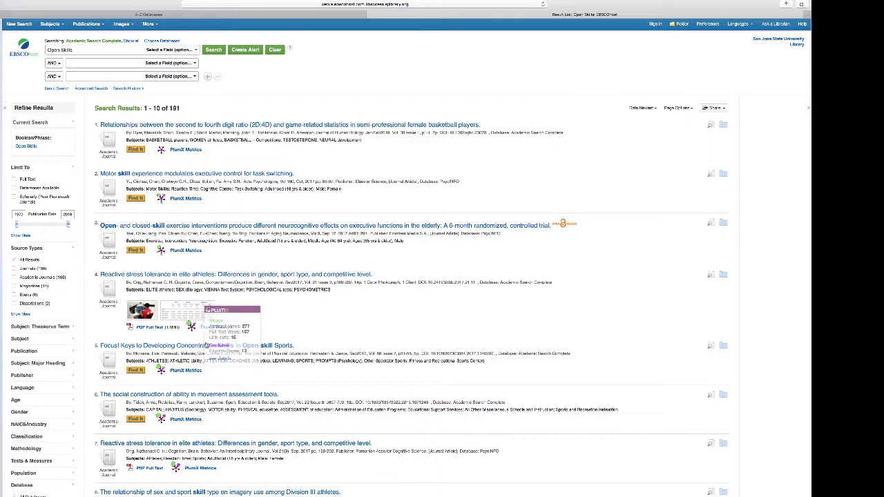
pyautogui.scroll(-3, 192, 379)
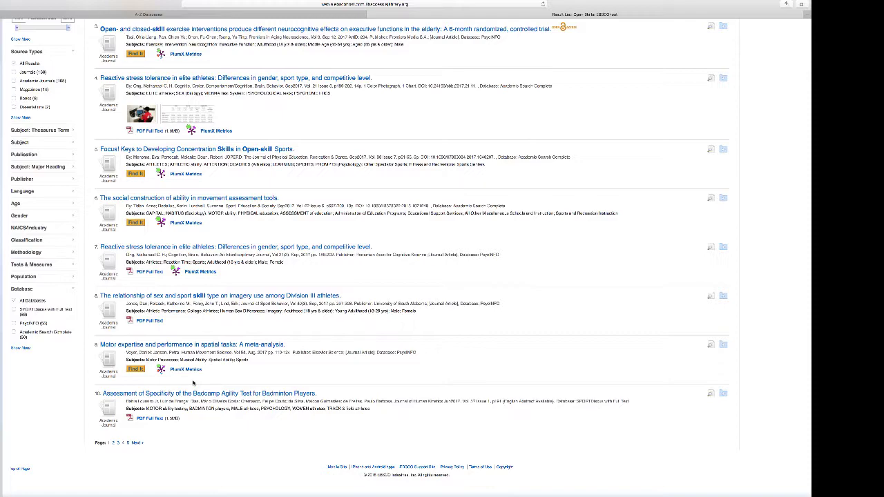
pyautogui.scroll(1, 195, 381)
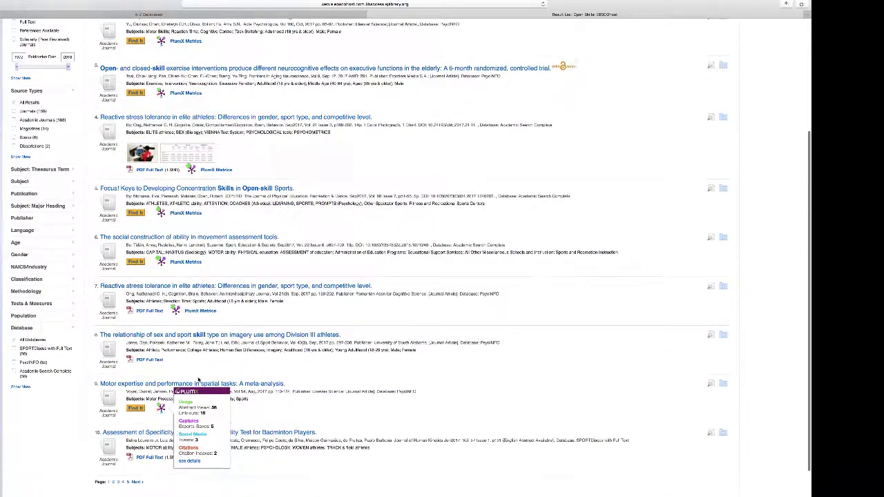
pyautogui.scroll(2, 199, 380)
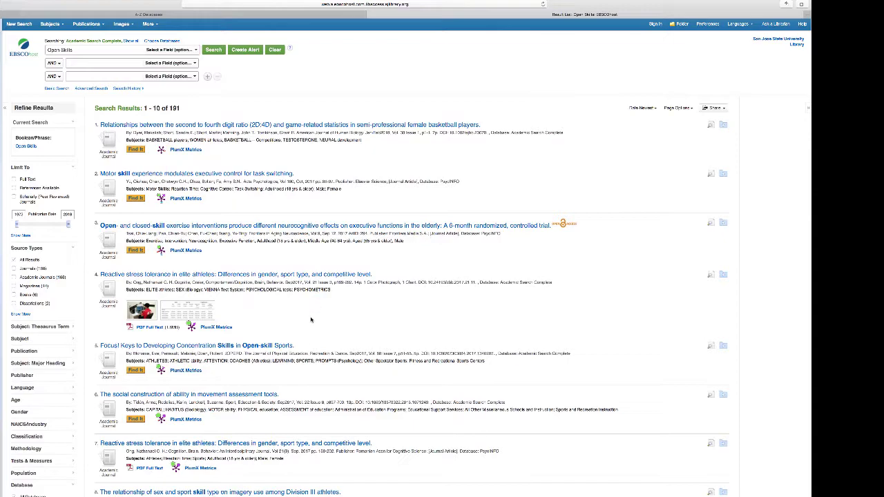
pyautogui.scroll(-2, 310, 317)
pyautogui.scroll(-5, 301, 362)
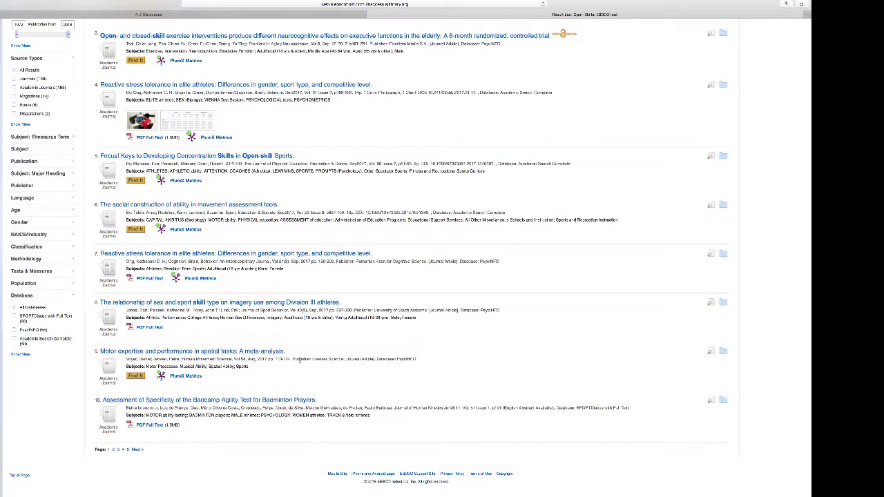
pyautogui.scroll(-1, 300, 360)
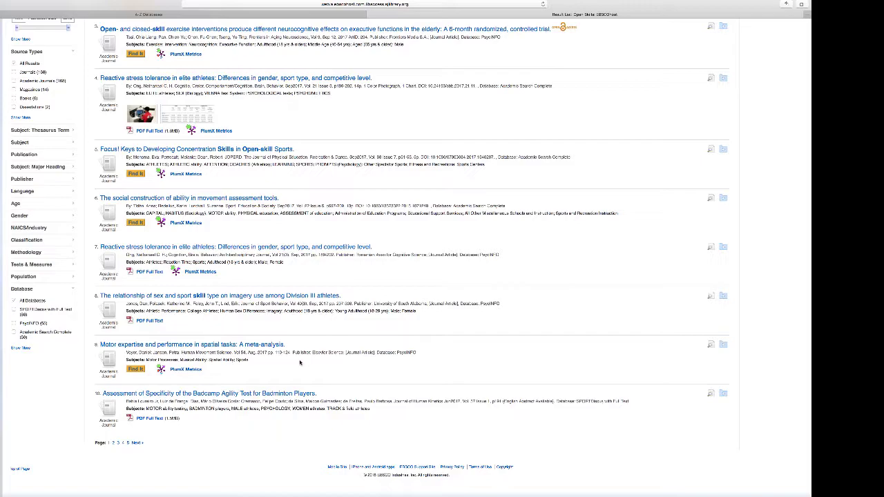
pyautogui.scroll(5, 299, 362)
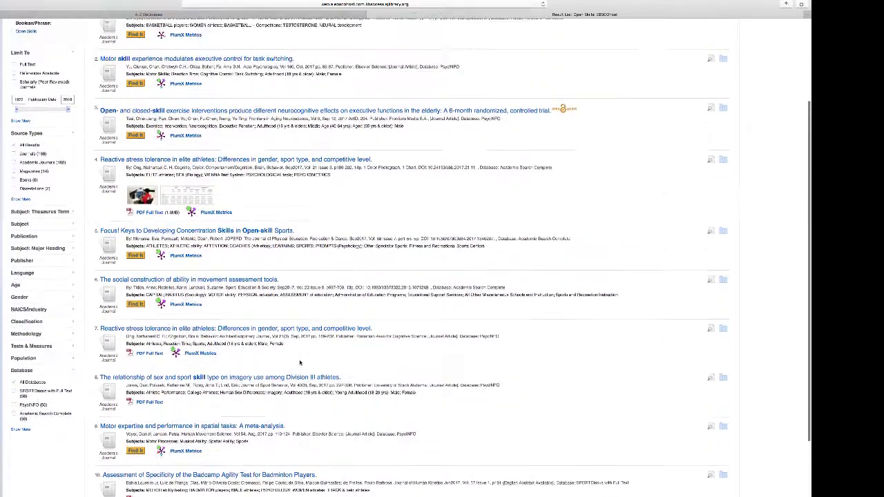
pyautogui.scroll(2, 301, 362)
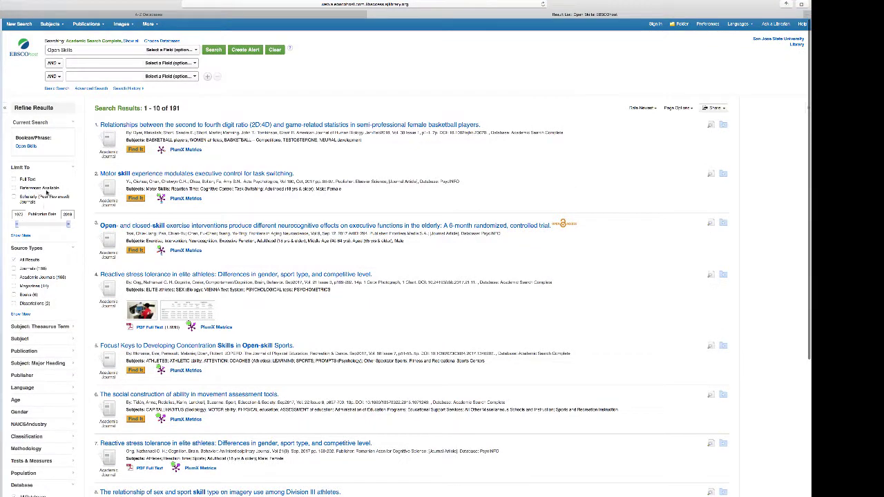
# - Limit results to full text, references available and peer-reviewed journals, published from 1992 onward
pyautogui.click(14, 179)
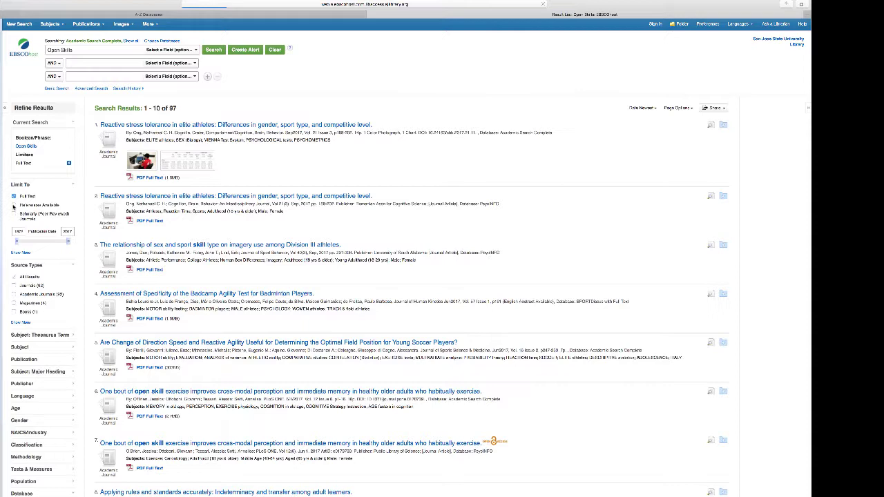
pyautogui.click(14, 205)
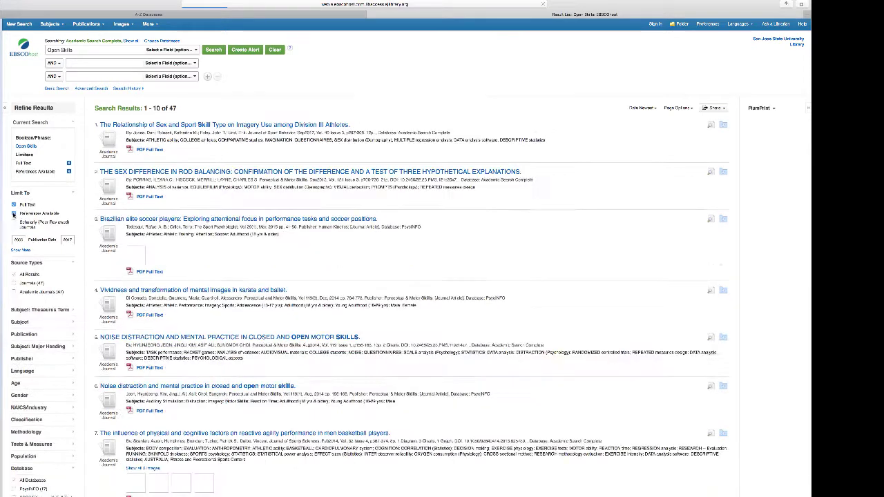
pyautogui.click(14, 223)
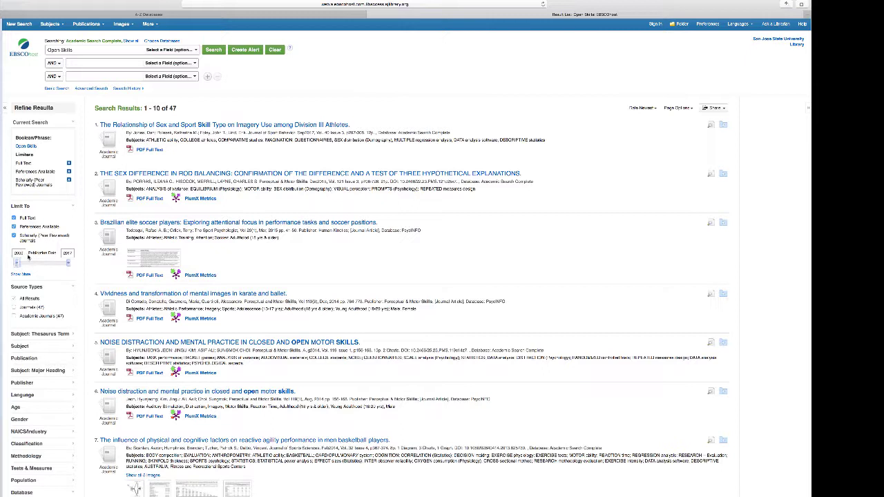
pyautogui.click(22, 253)
pyautogui.write('1992')
pyautogui.click(218, 53)
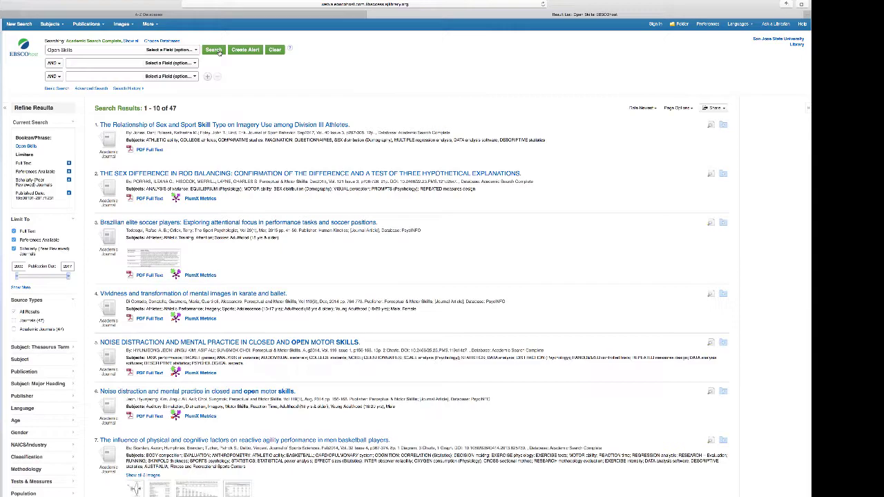
pyautogui.scroll(-10, 176, 188)
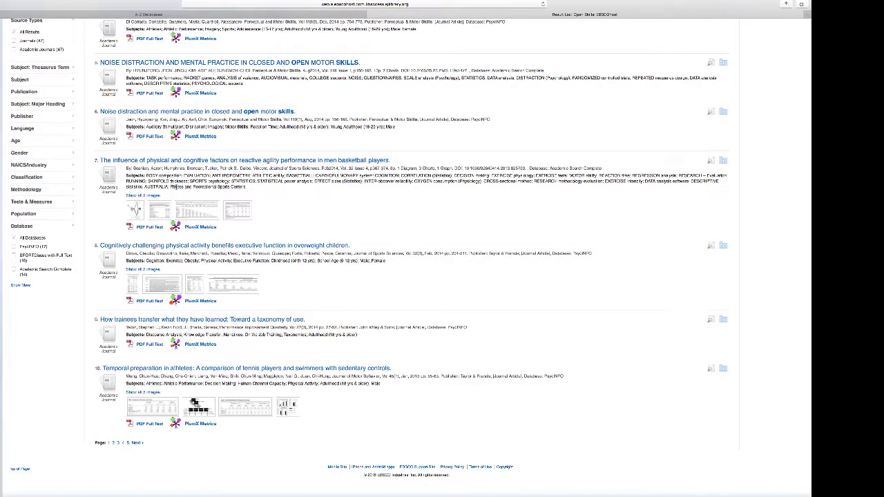
pyautogui.scroll(10, 176, 188)
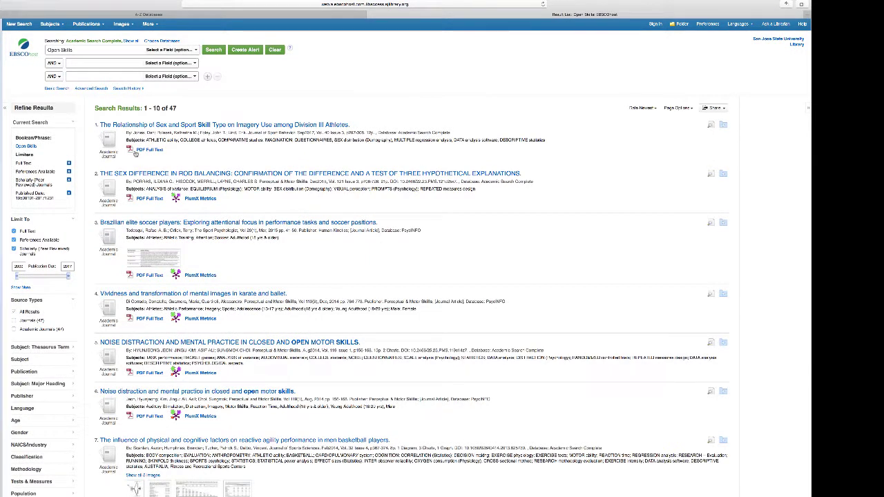
# - Open the PDF full text of the first result, the sport-skill-type imagery study
pyautogui.click(151, 153)
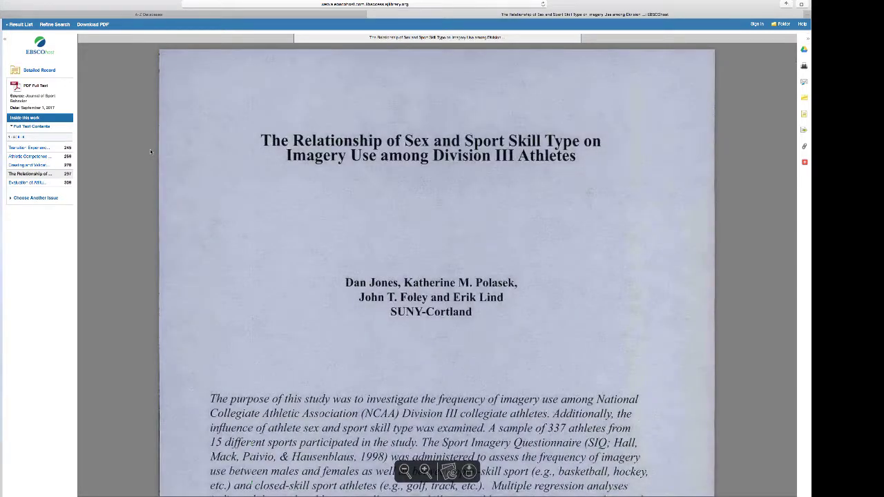
pyautogui.scroll(-5, 150, 149)
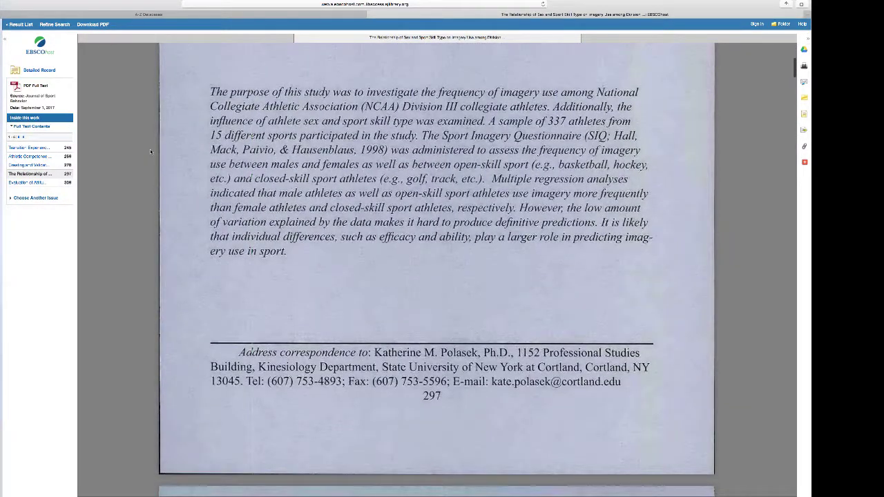
pyautogui.scroll(-3, 150, 149)
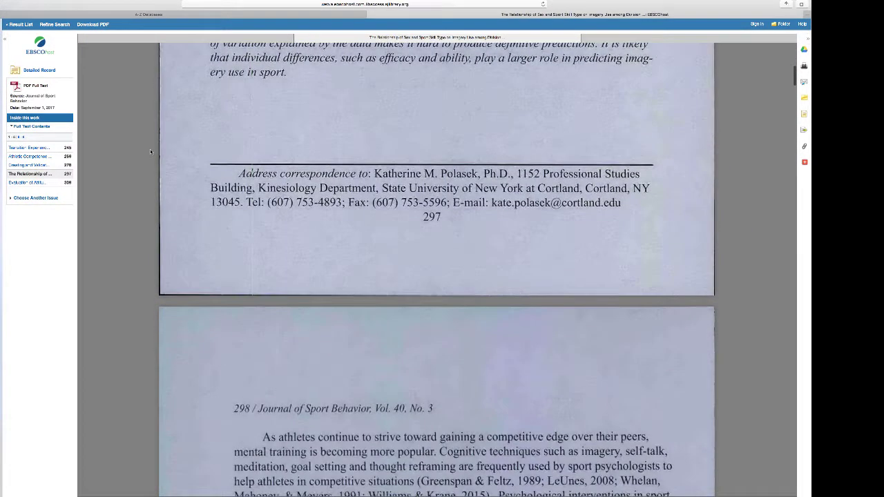
pyautogui.scroll(5, 148, 158)
pyautogui.scroll(2, 148, 159)
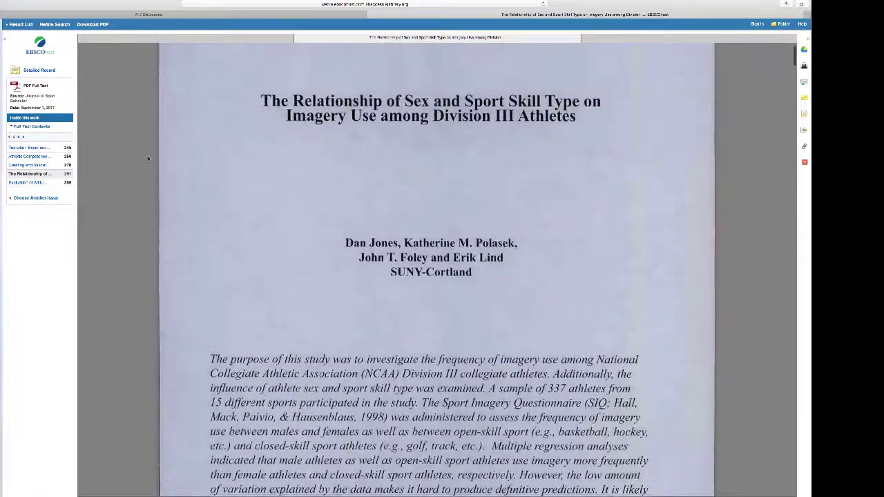
pyautogui.scroll(-5, 147, 161)
pyautogui.scroll(-3, 147, 163)
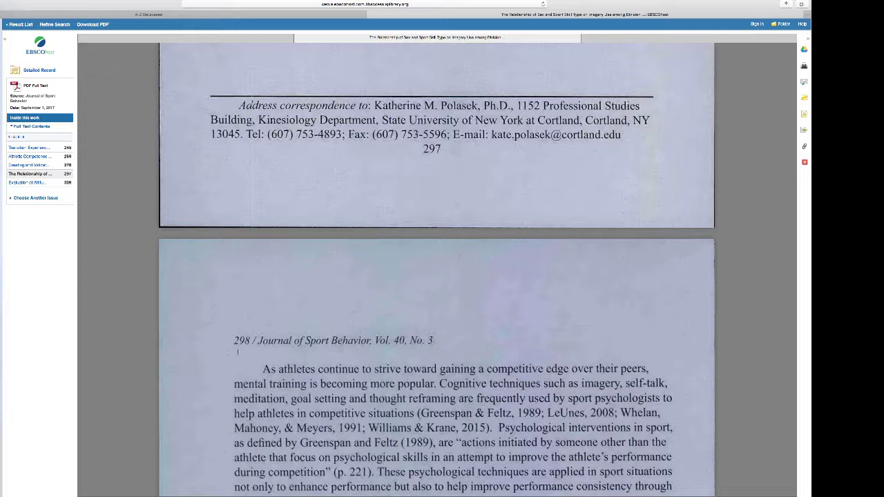
# - Read through the imagery study PDF down to its copyright notice
pyautogui.scroll(6, 238, 348)
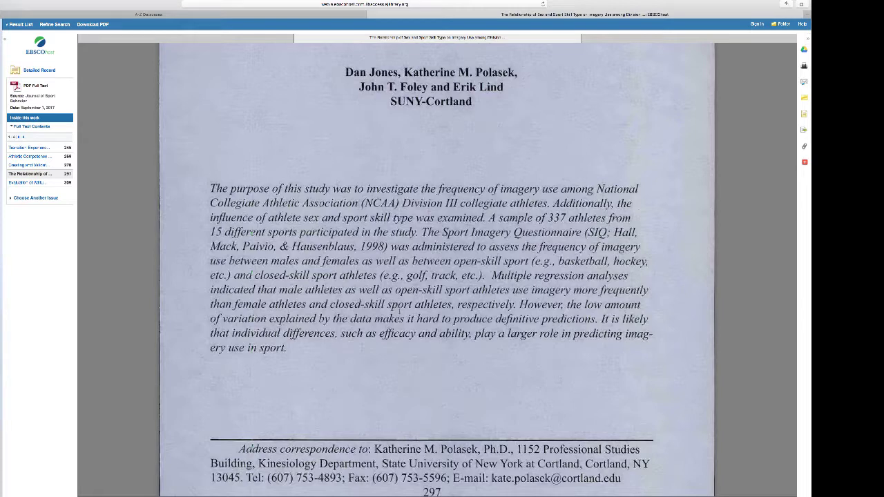
pyautogui.scroll(4, 399, 311)
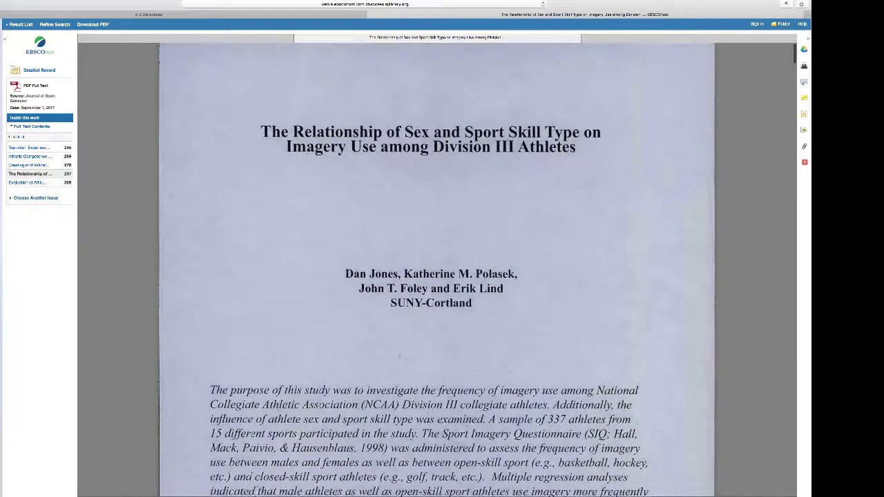
pyautogui.scroll(-6, 399, 310)
pyautogui.scroll(-15, 399, 309)
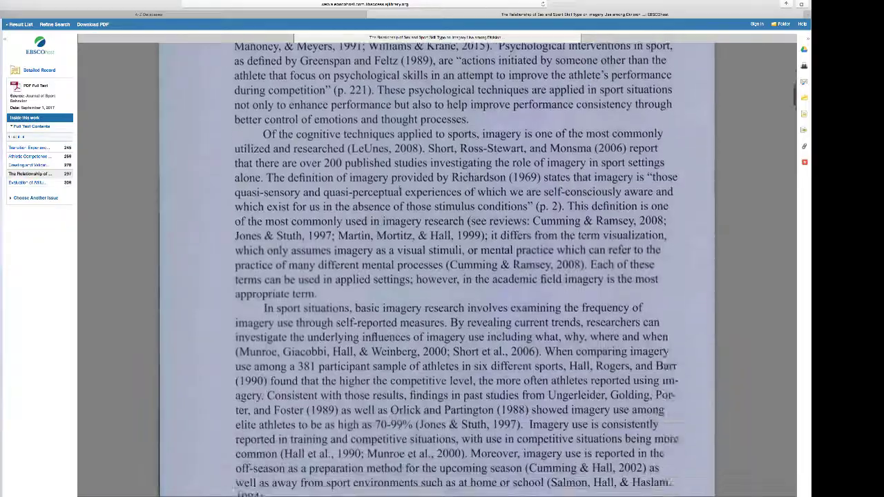
pyautogui.scroll(-15, 399, 360)
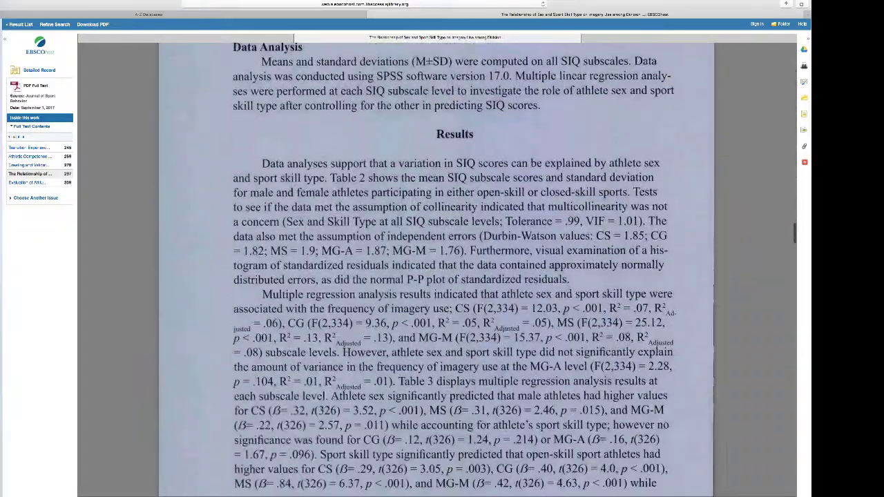
pyautogui.scroll(-15, 399, 313)
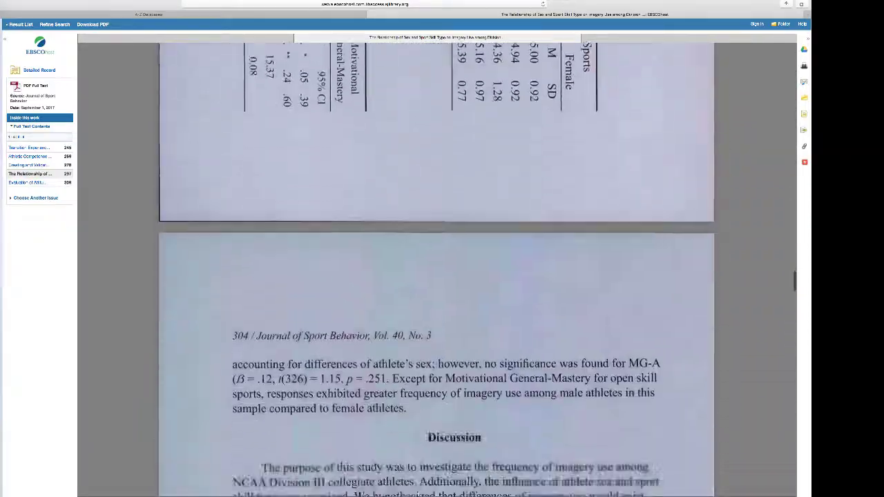
pyautogui.scroll(-15, 399, 311)
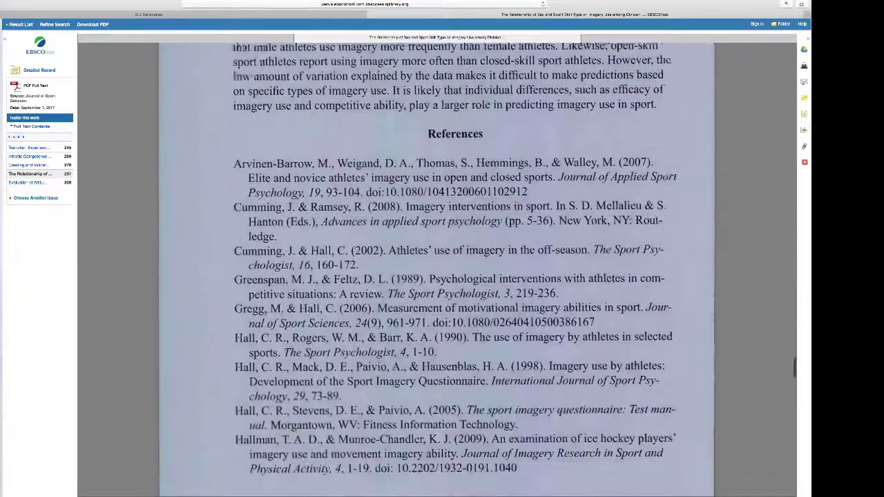
pyautogui.scroll(-15, 436, 270)
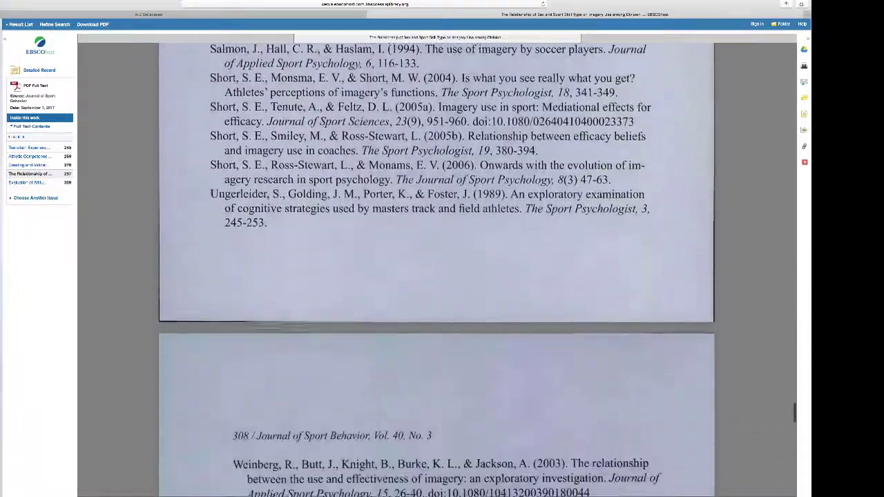
pyautogui.scroll(-15, 399, 310)
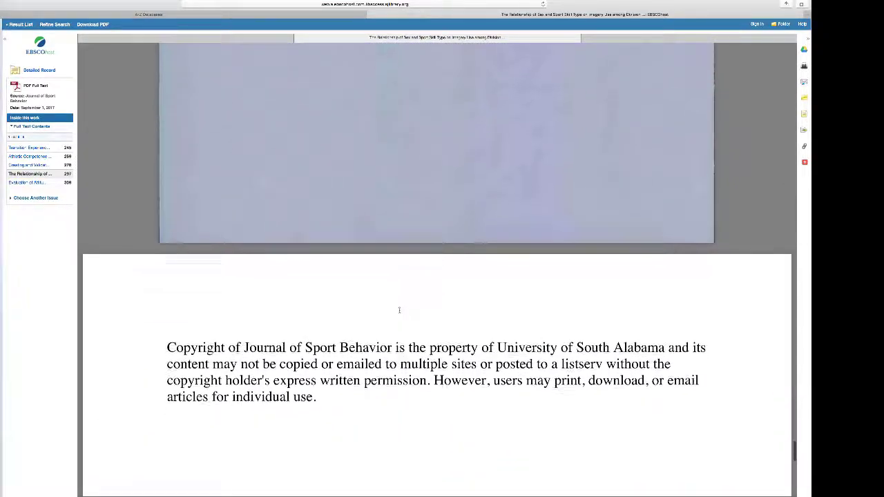
pyautogui.scroll(-5, 399, 310)
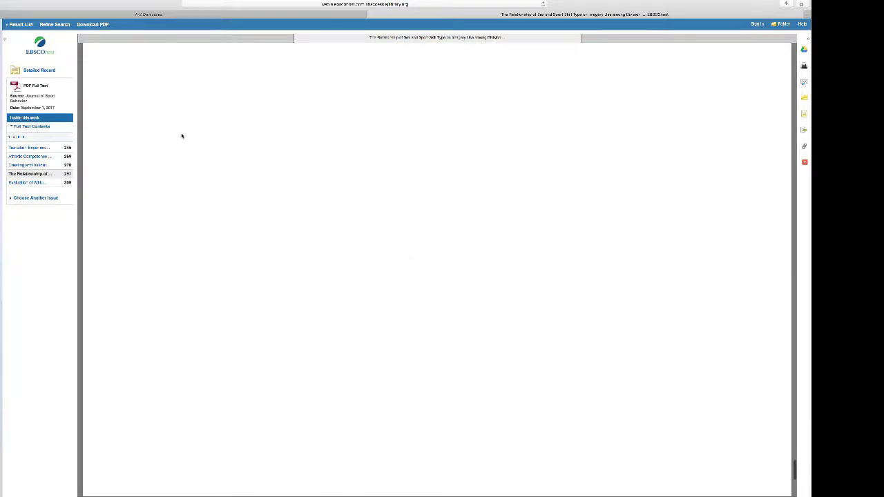
# - Close the EBSCOhost PDF tab to return to the SJSU A-Z Databases list
pyautogui.click(371, 22)
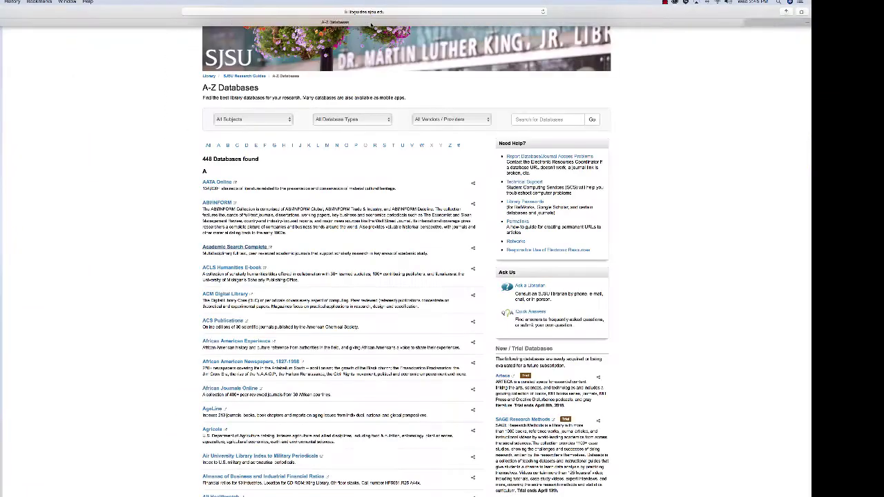